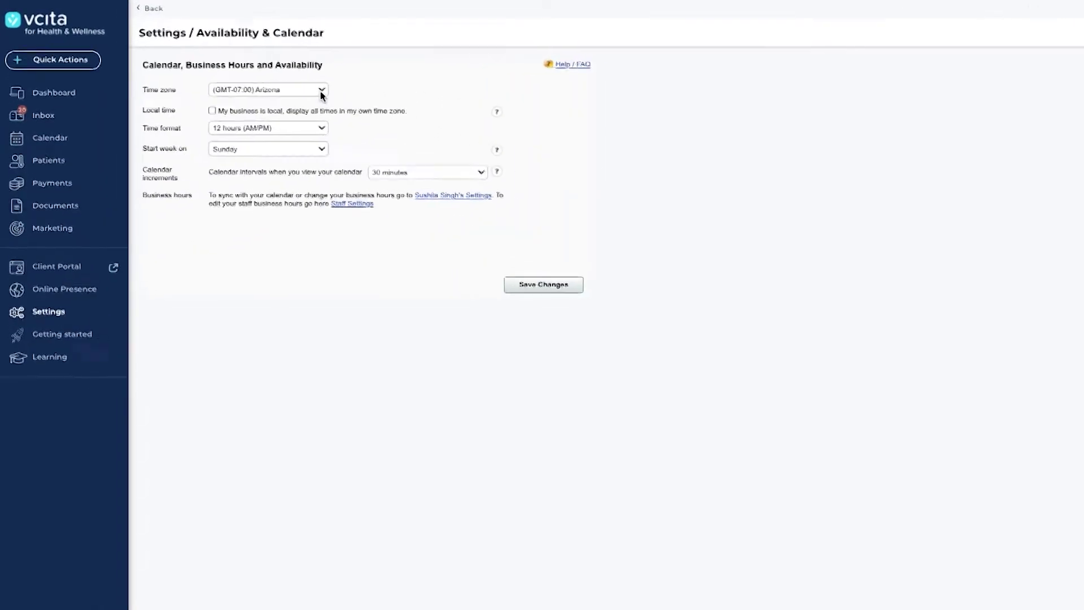
Set the time zone to (GMT-08:00) Pacific Time (US & Canada), keep 12-hour format, and save.
{"action": "left_click", "coordinate": [322, 93]}
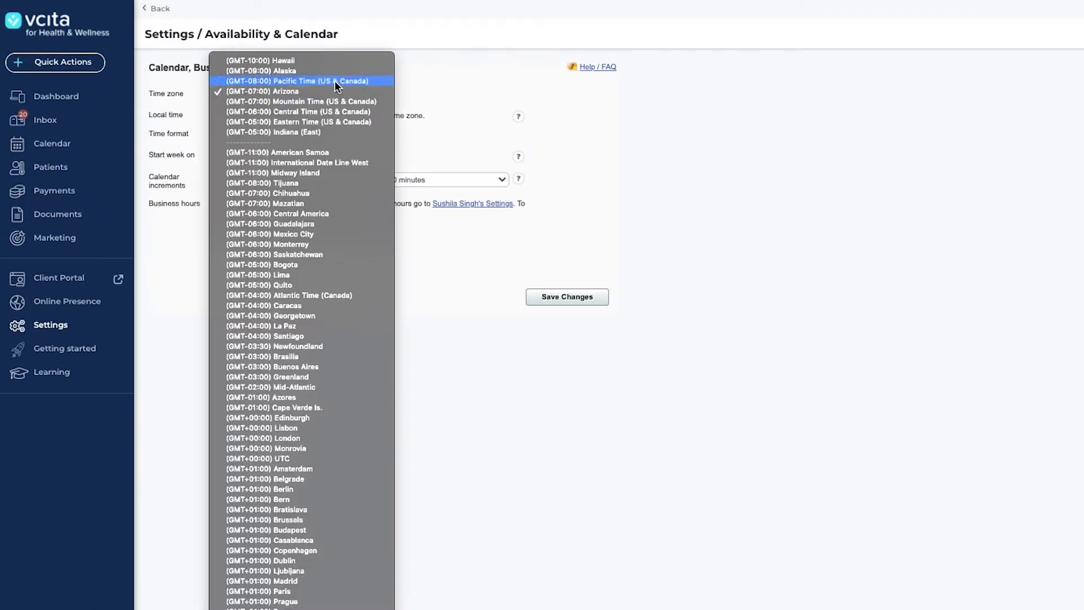
{"action": "left_click", "coordinate": [334, 81]}
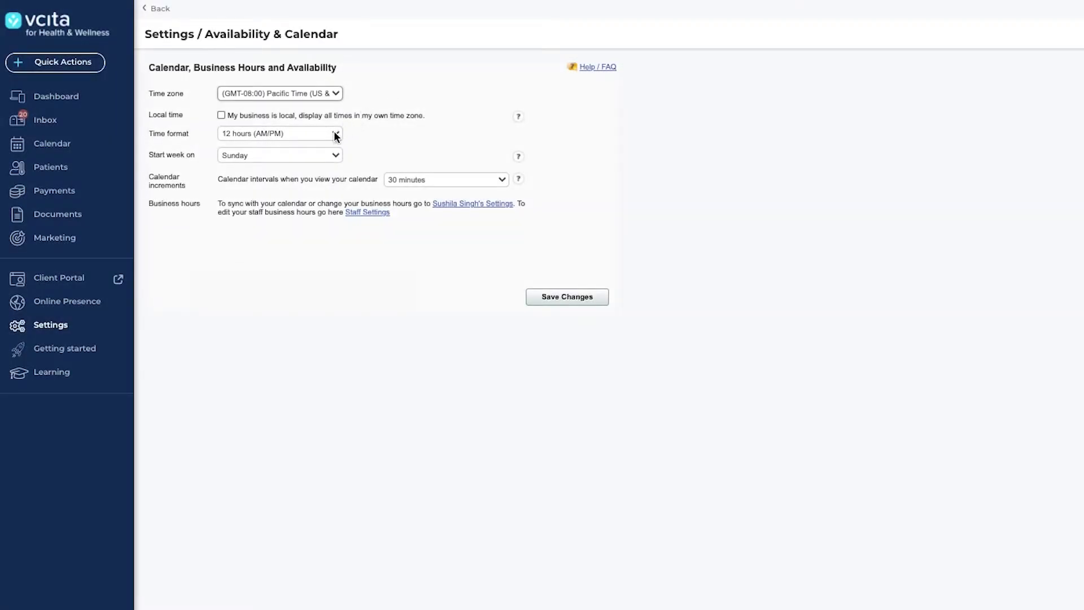
{"action": "left_click", "coordinate": [336, 134]}
{"action": "left_click", "coordinate": [335, 134]}
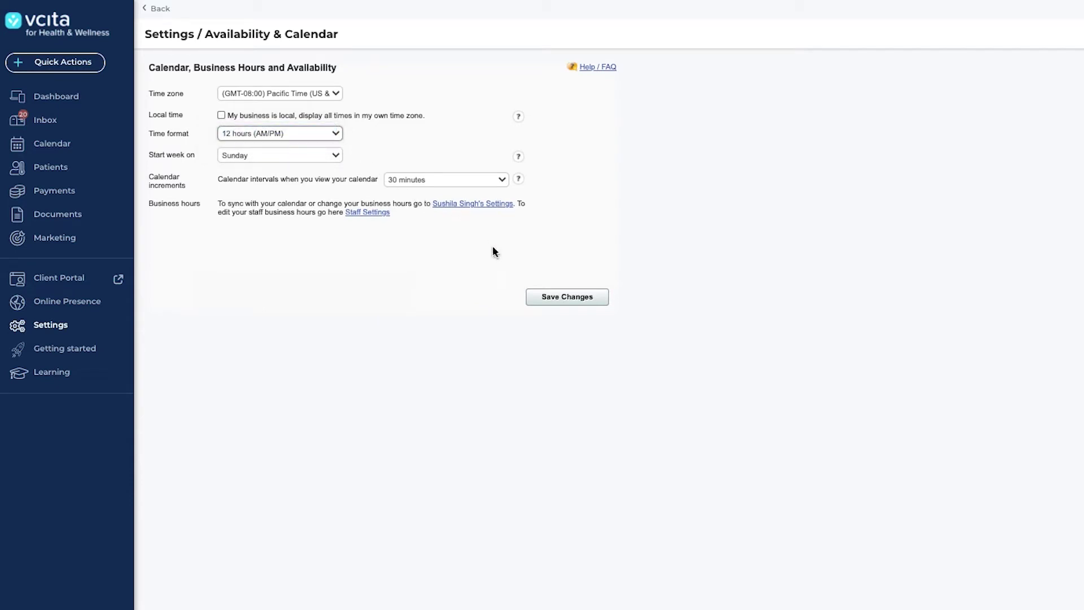
{"action": "left_click", "coordinate": [545, 304]}
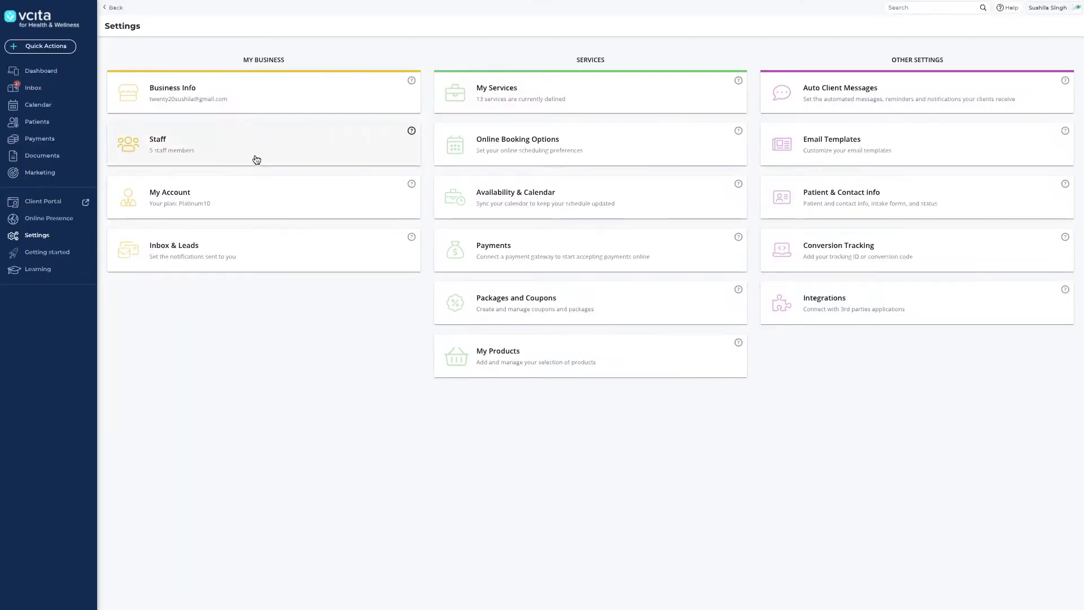
Open the primary admin's staff settings at My Schedule and begin editing Monday's hours.
{"action": "left_click", "coordinate": [254, 160]}
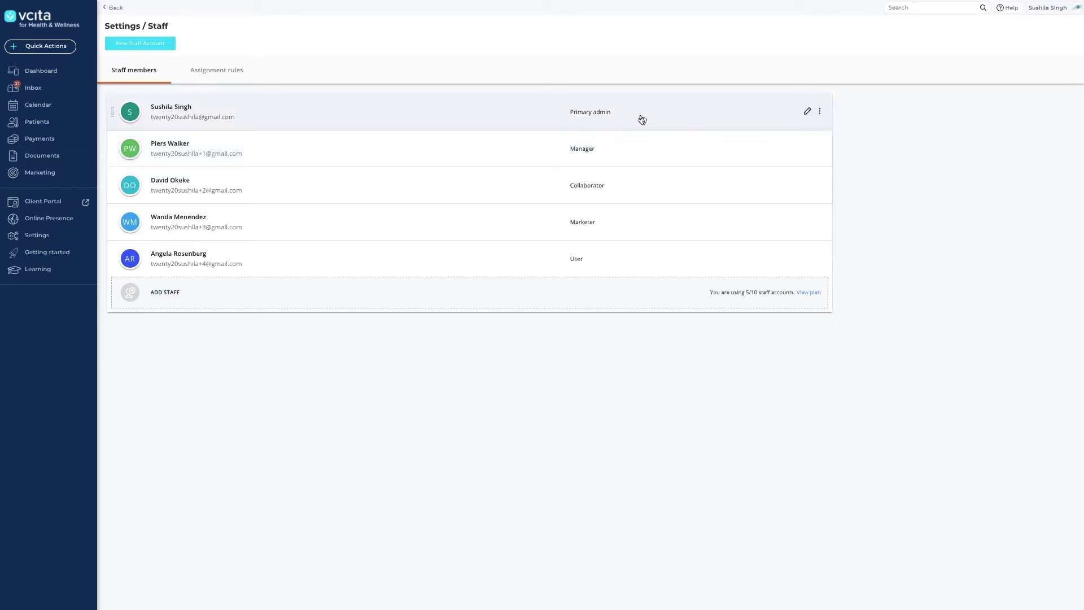
{"action": "left_click", "coordinate": [822, 113]}
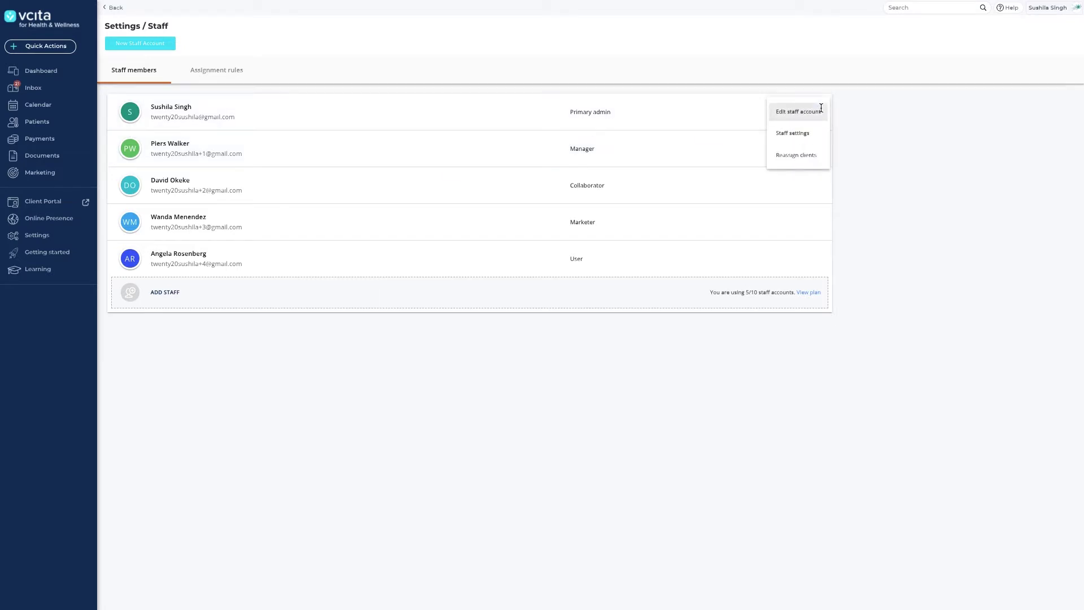
{"action": "left_click", "coordinate": [821, 134]}
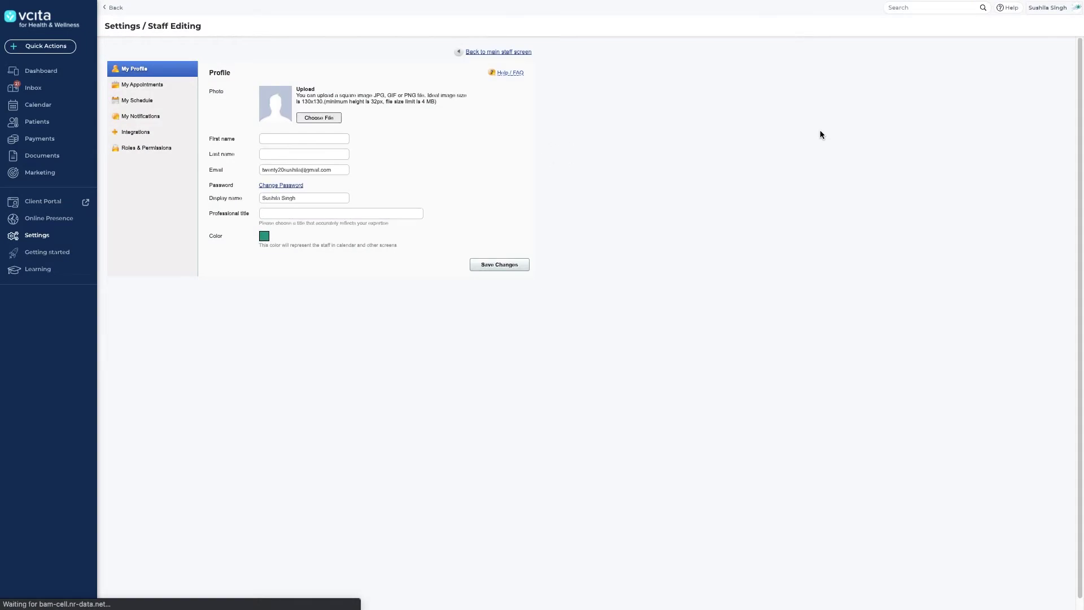
{"action": "left_click", "coordinate": [146, 100]}
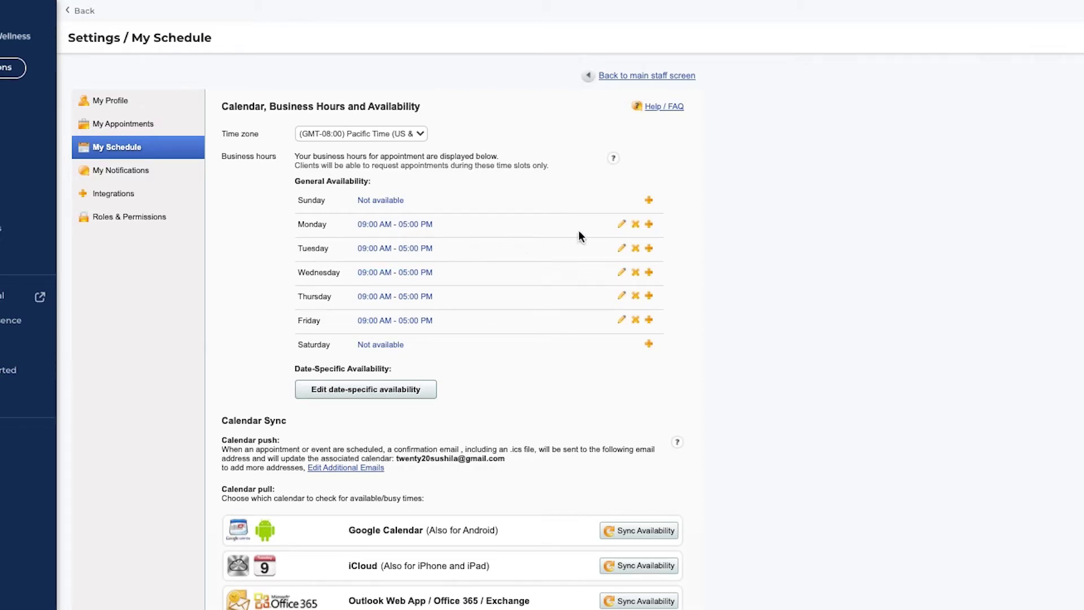
{"action": "left_click", "coordinate": [621, 225]}
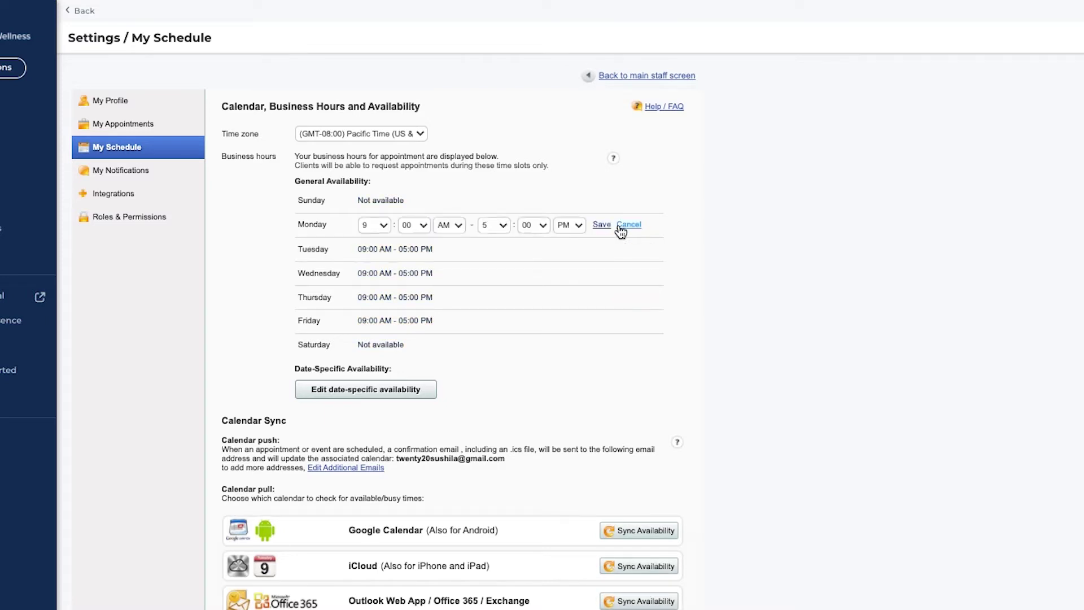
Set Monday's hours to 08:00 AM – 12:00 PM.
{"action": "left_click", "coordinate": [387, 226]}
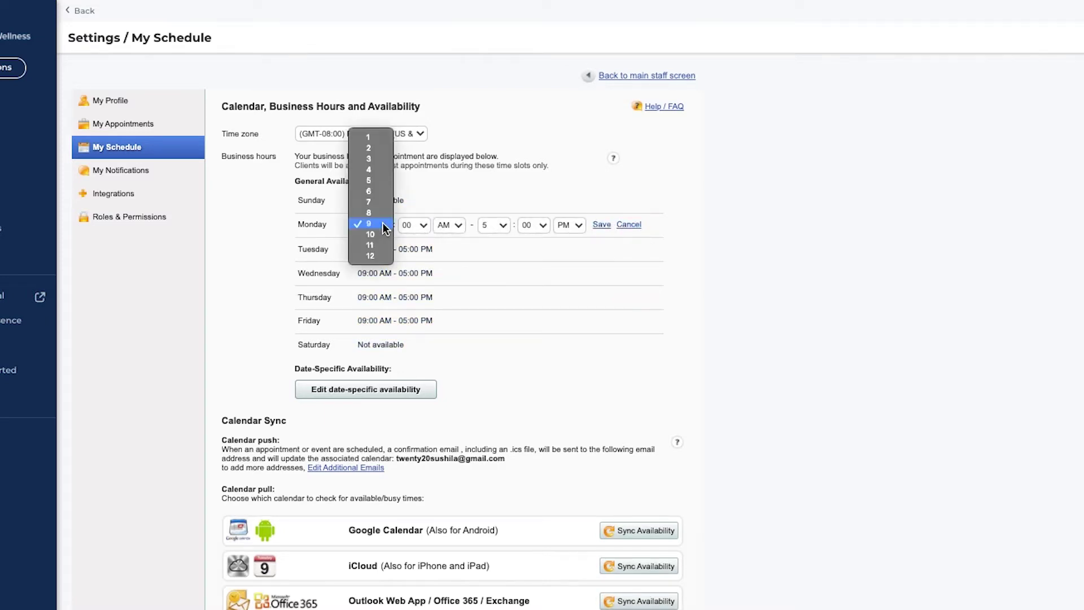
{"action": "left_click", "coordinate": [382, 213]}
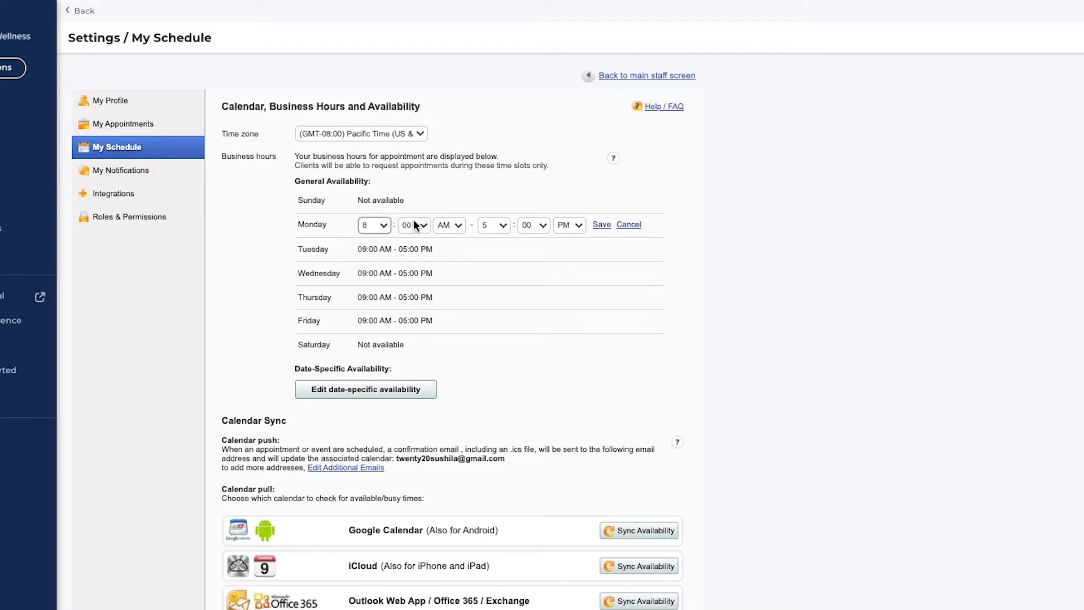
{"action": "left_click", "coordinate": [500, 225]}
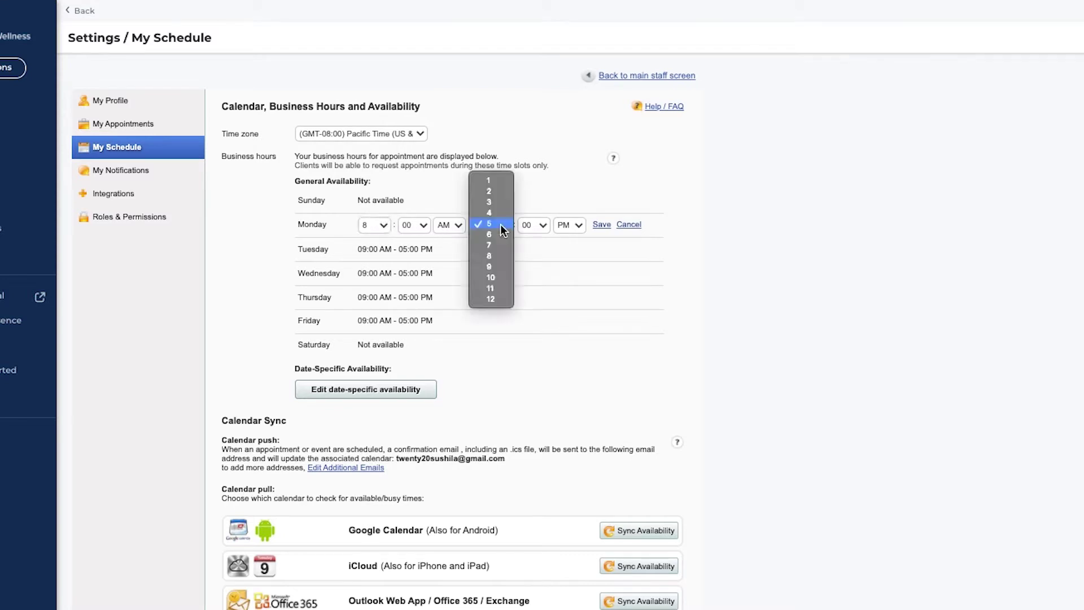
{"action": "left_click", "coordinate": [494, 299]}
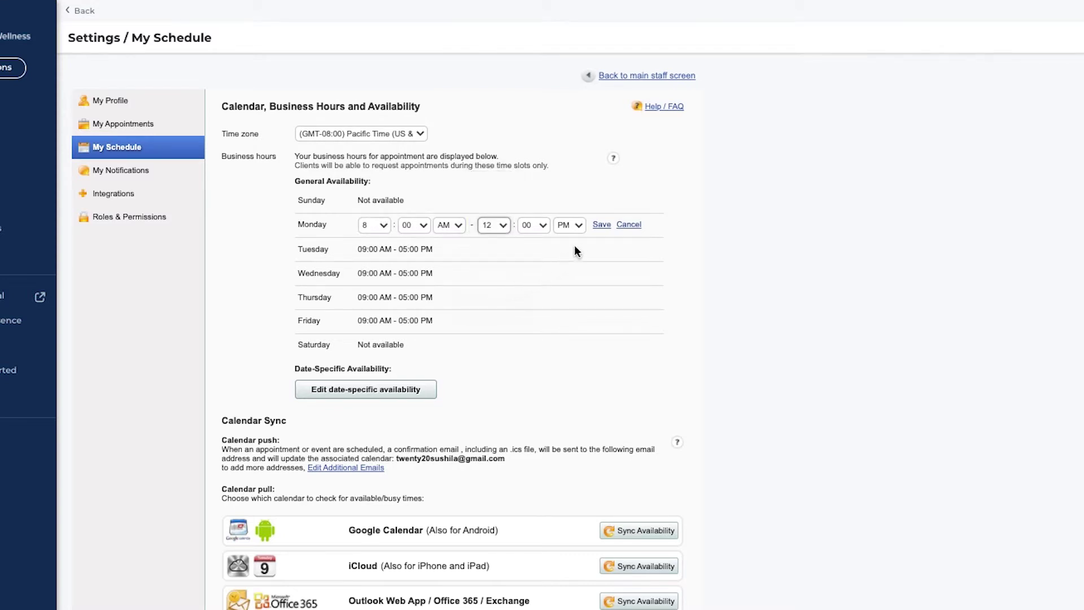
{"action": "left_click", "coordinate": [601, 225]}
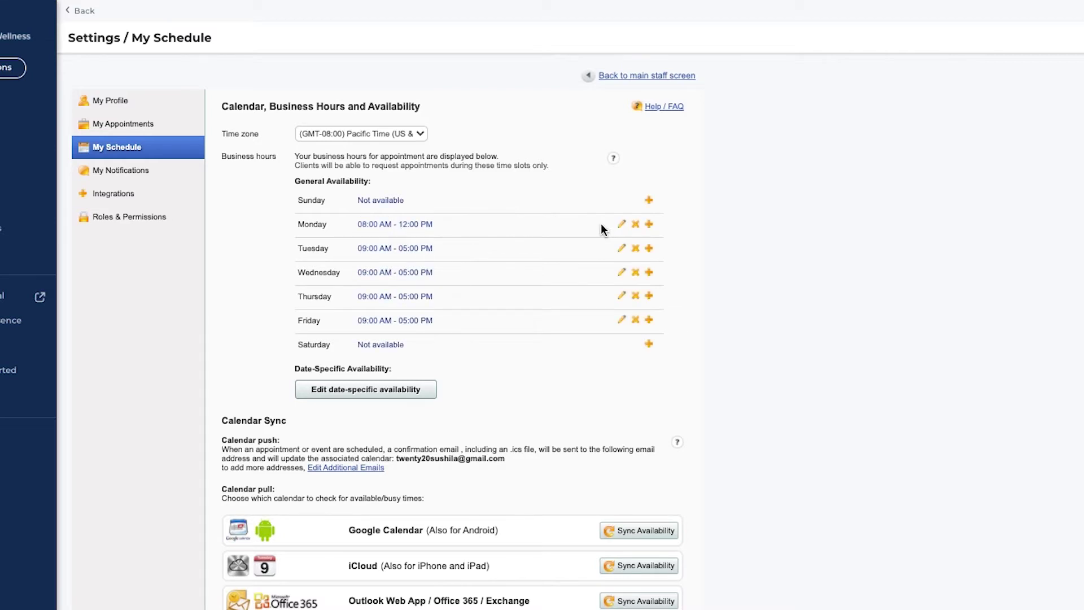
Add a second Monday range from 01:00 PM to 05:00 PM.
{"action": "left_click", "coordinate": [649, 224]}
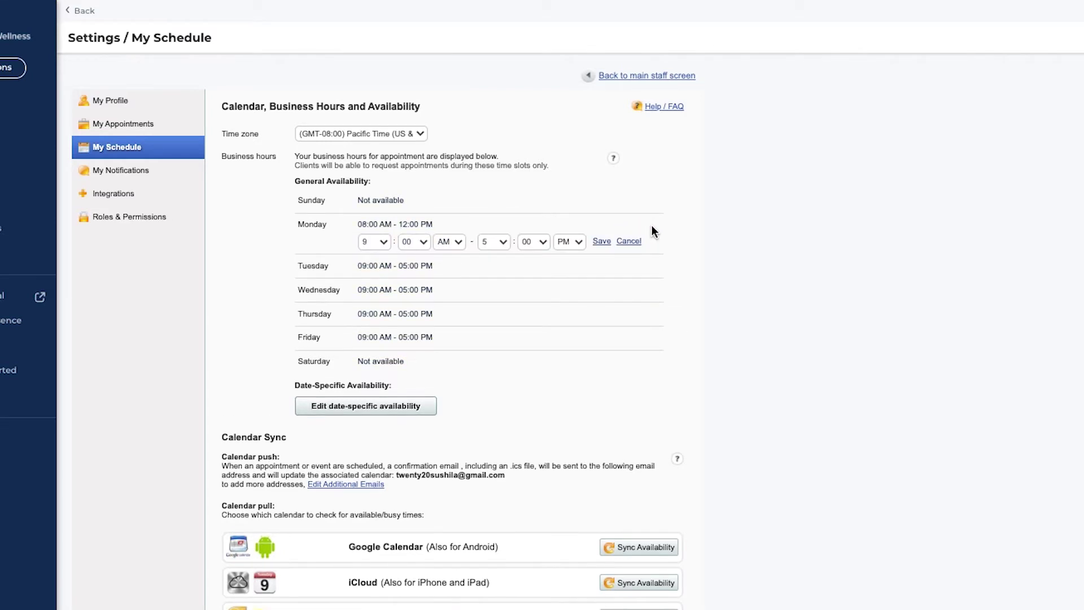
{"action": "left_click", "coordinate": [384, 242]}
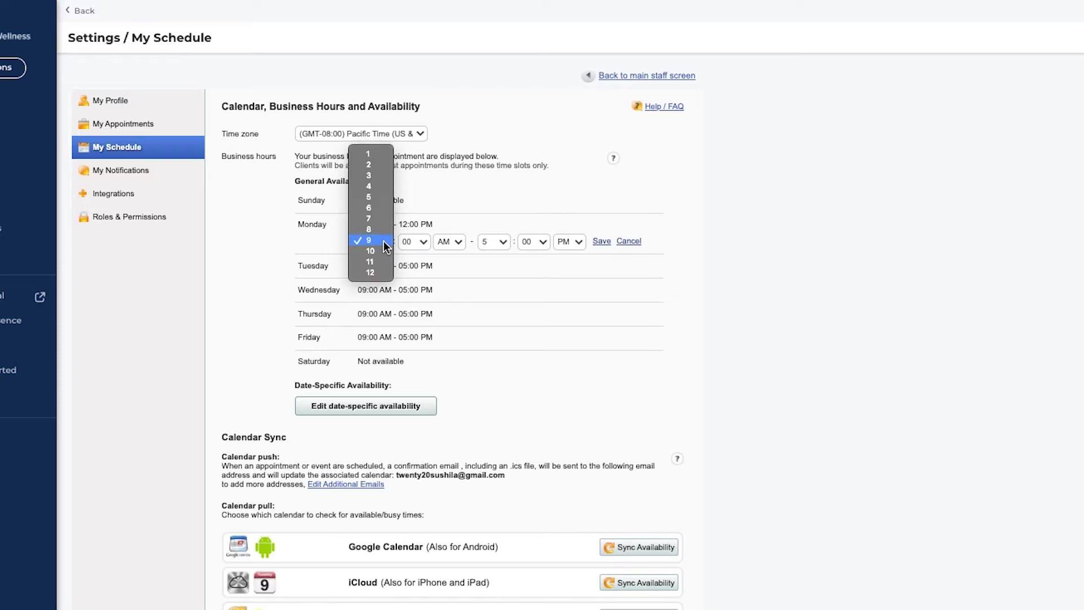
{"action": "left_click", "coordinate": [388, 154]}
{"action": "left_click", "coordinate": [447, 243]}
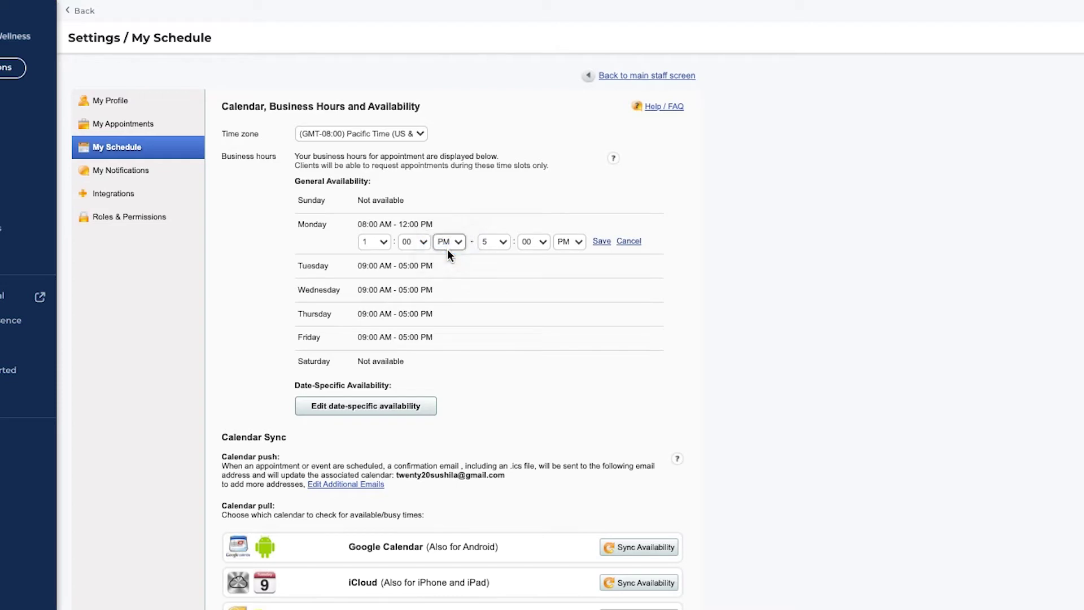
{"action": "left_click", "coordinate": [600, 243]}
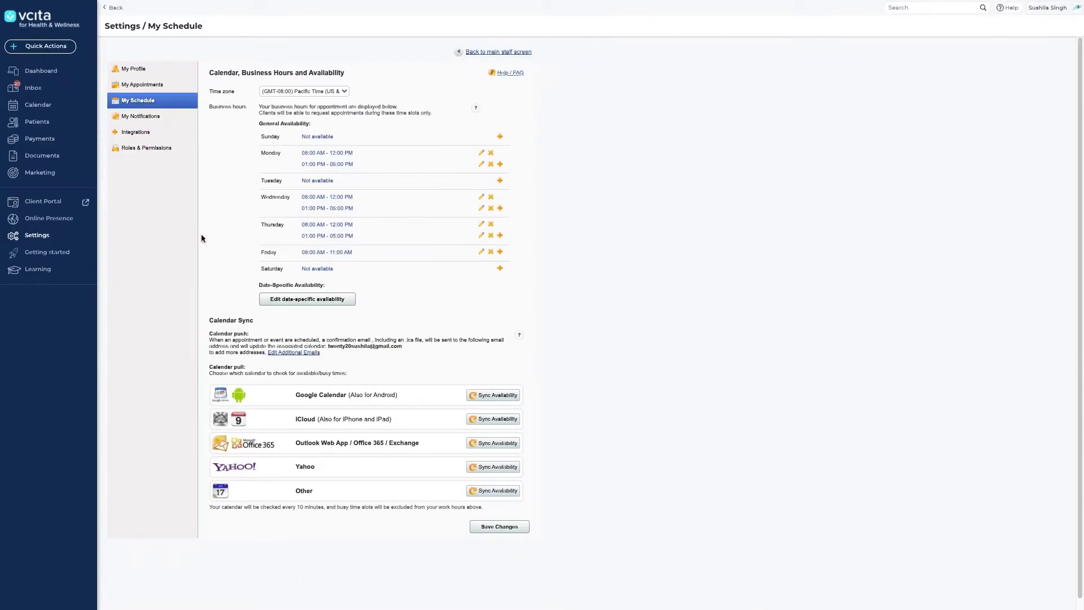
Add 9am–12pm availability on Saturday 3/6 and delete Friday 3/5's regular hours.
{"action": "left_click", "coordinate": [298, 301]}
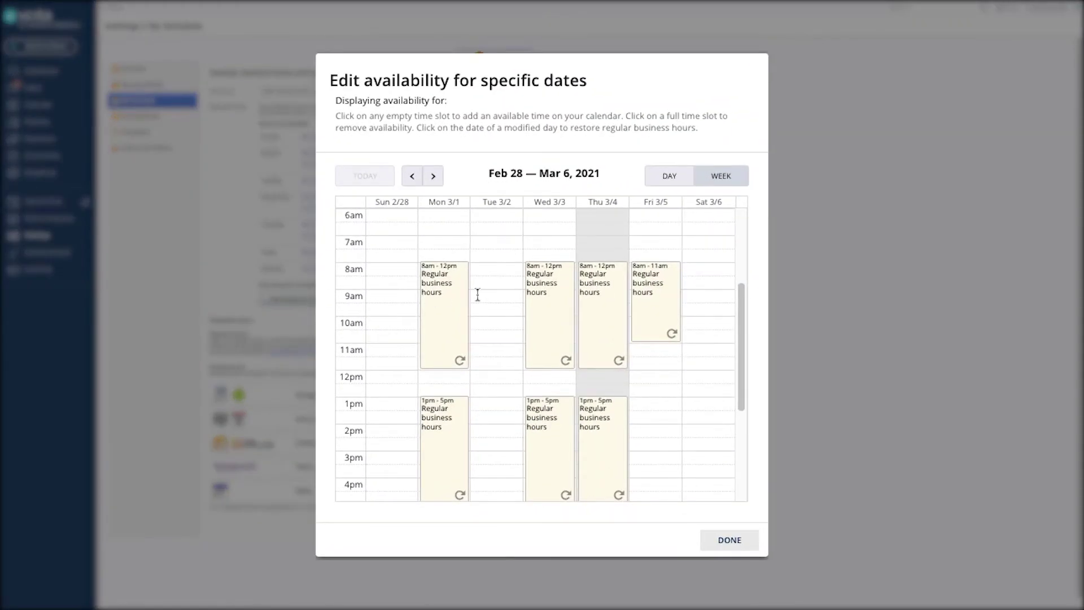
{"action": "left_click_drag", "start_coordinate": [698, 296], "coordinate": [700, 363]}
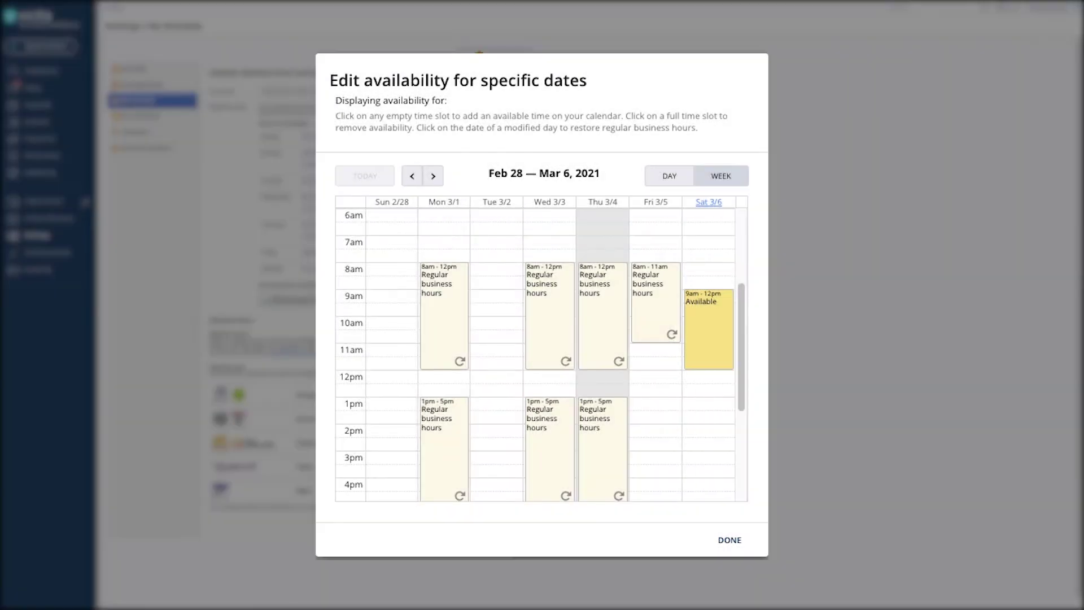
{"action": "left_click", "coordinate": [683, 419]}
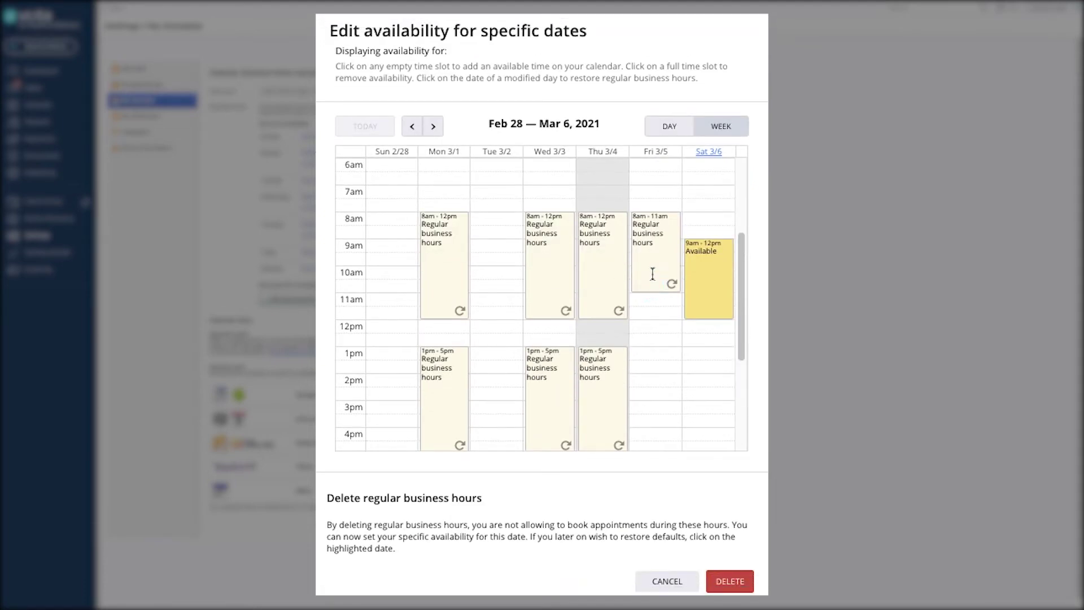
{"action": "left_click", "coordinate": [728, 583]}
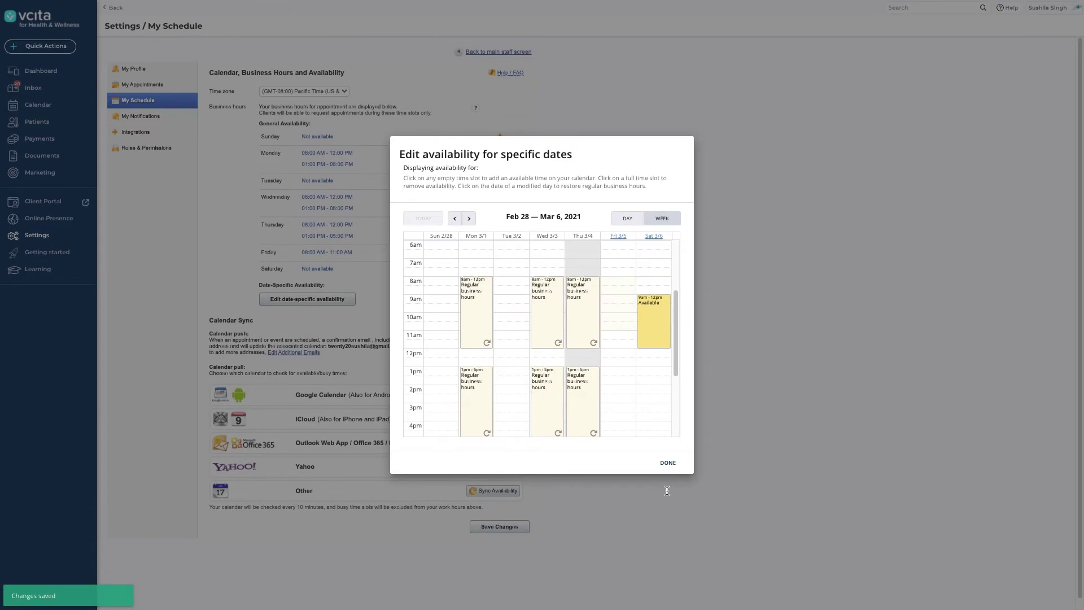
Connect Google Calendar availability sync with synced event details shown, and save.
{"action": "left_click", "coordinate": [670, 464]}
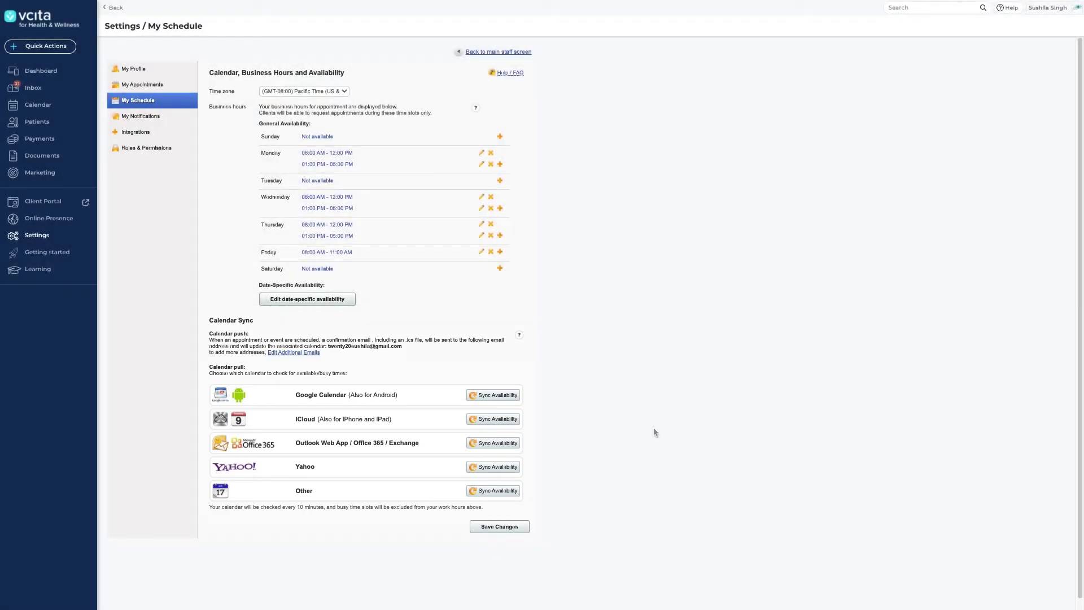
{"action": "left_click", "coordinate": [493, 395]}
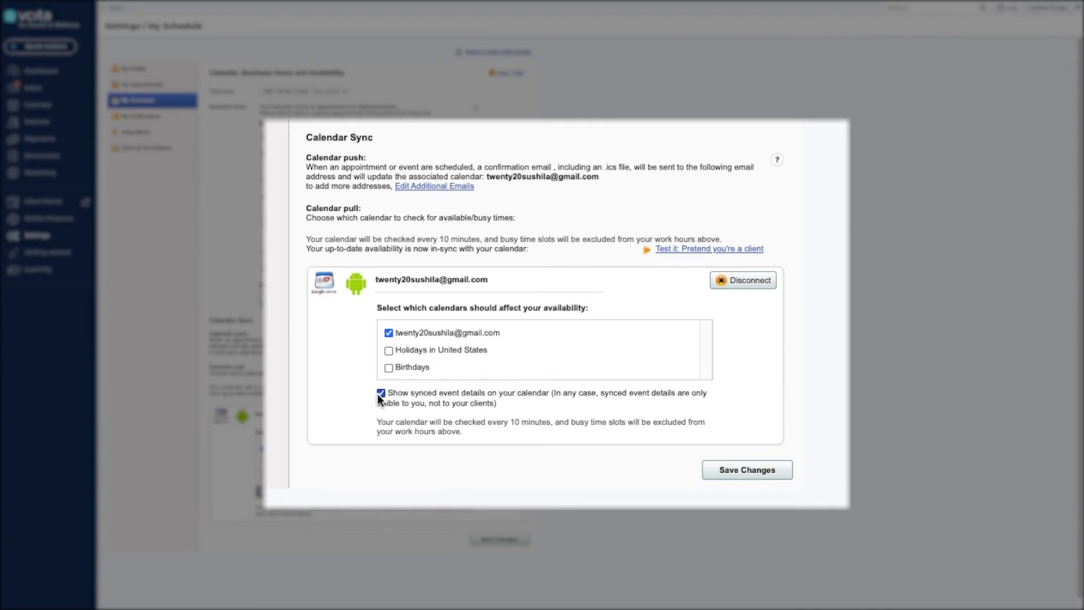
{"action": "left_click", "coordinate": [380, 394]}
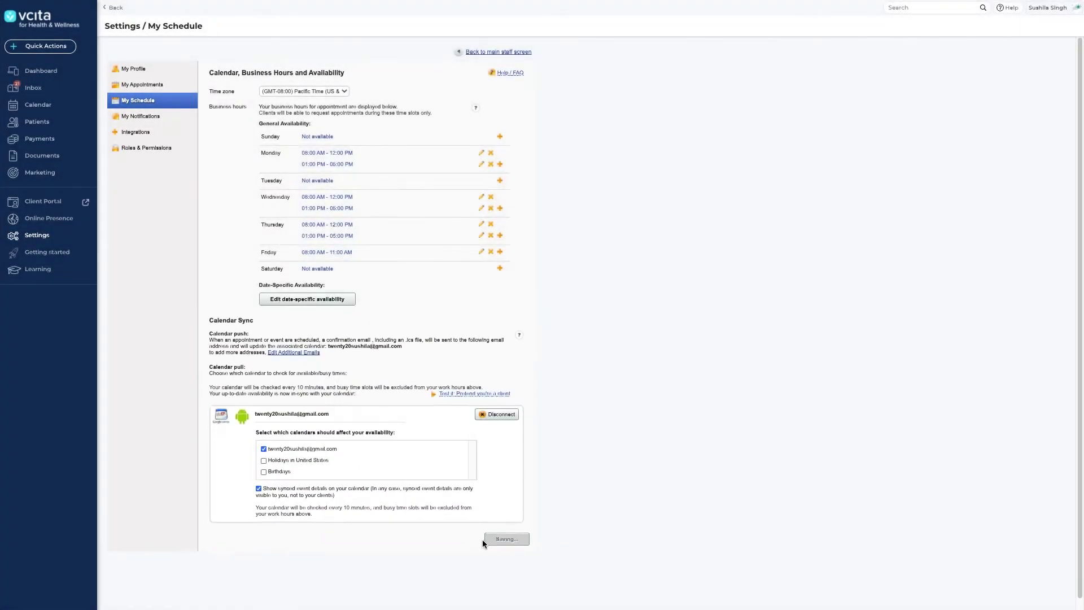
{"action": "left_click", "coordinate": [483, 540]}
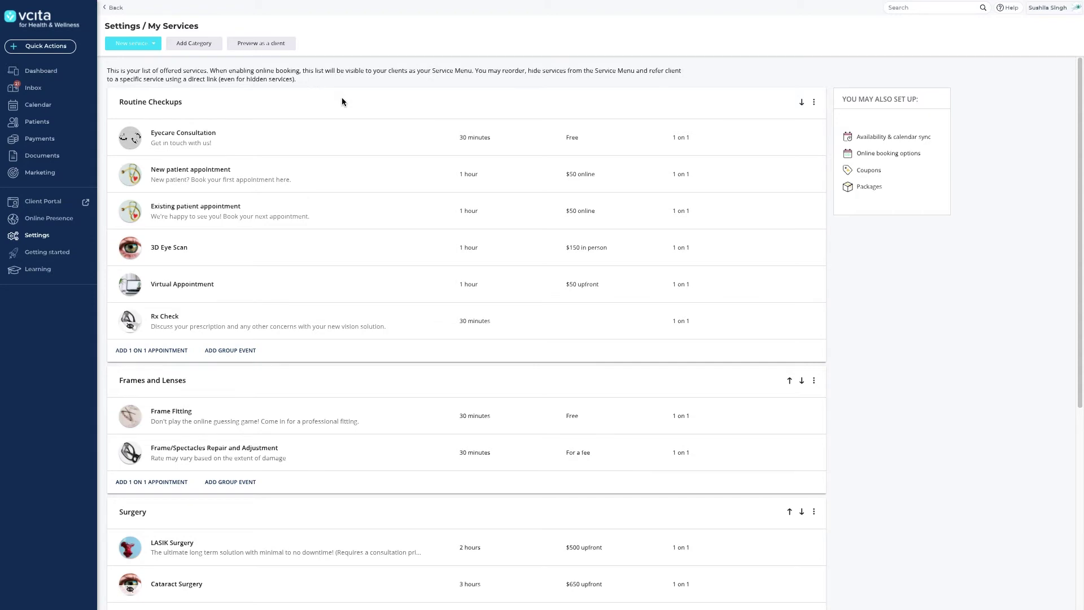
Give Eyecare Consultation its own availability, closing Monday and Tuesday.
{"action": "left_click", "coordinate": [291, 136]}
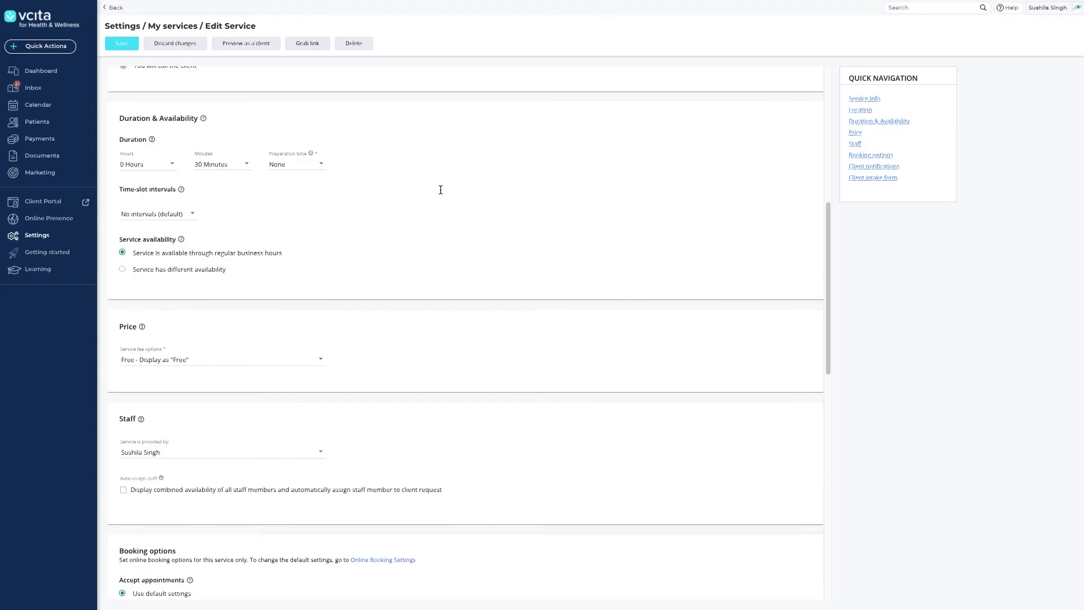
{"action": "left_click", "coordinate": [189, 271]}
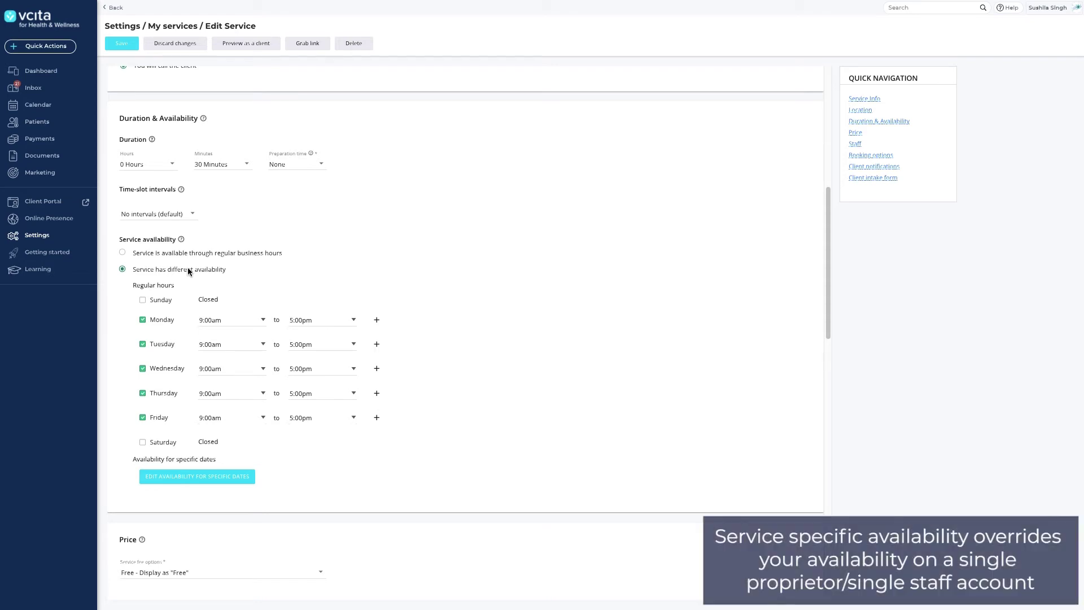
{"action": "left_click", "coordinate": [142, 319]}
{"action": "left_click", "coordinate": [143, 339]}
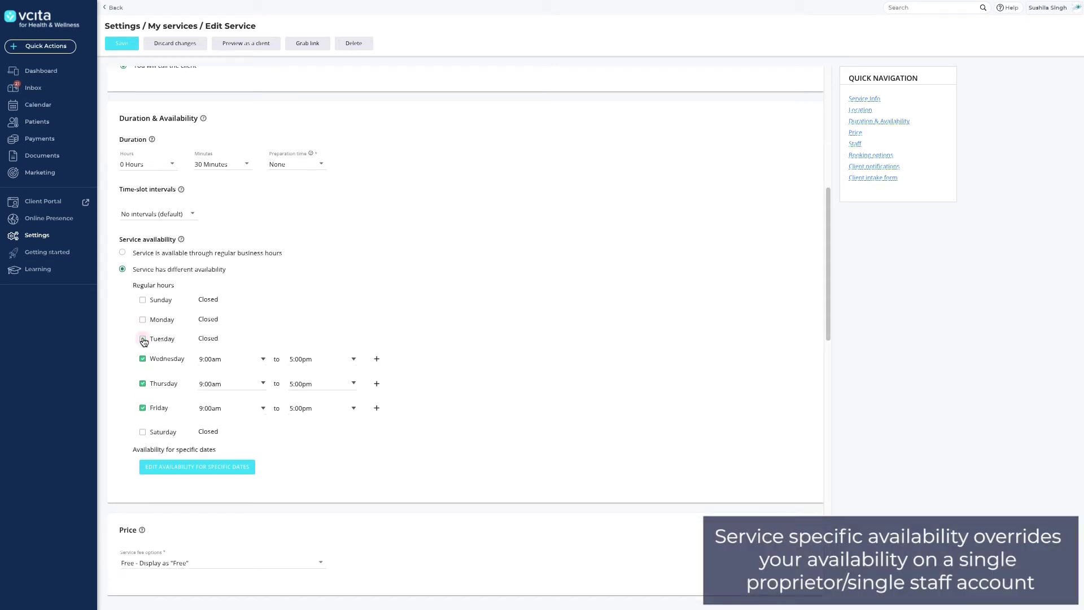
Start Wednesday at 8:00am, add a second range from 6:00pm, and save.
{"action": "left_click", "coordinate": [262, 359]}
{"action": "left_click", "coordinate": [260, 402]}
{"action": "left_click", "coordinate": [376, 359]}
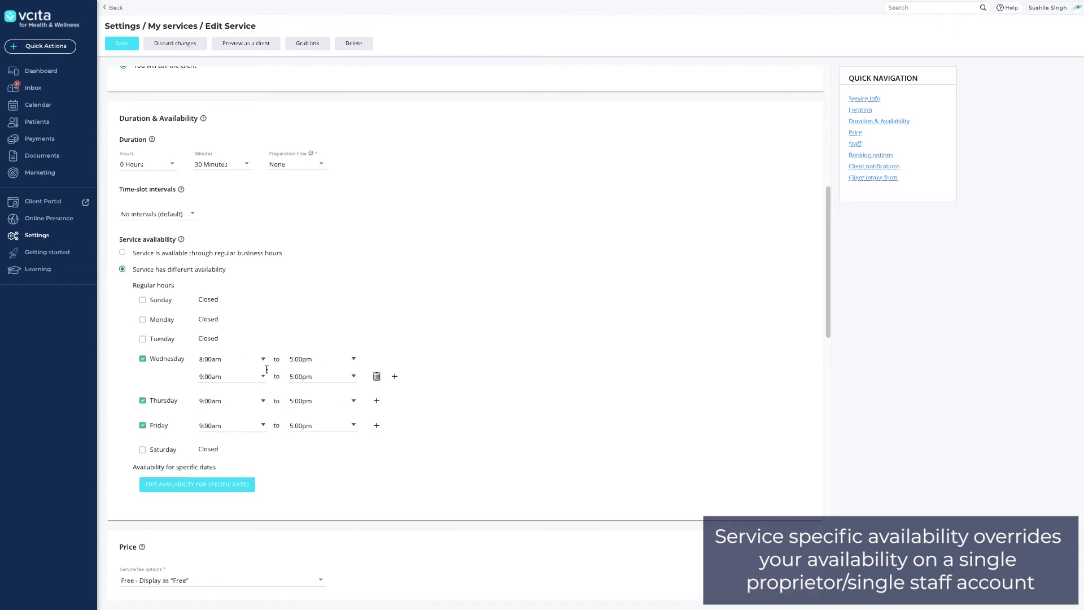
{"action": "left_click", "coordinate": [263, 376]}
{"action": "scroll", "coordinate": [242, 452], "scroll_direction": "down", "scroll_amount": 5}
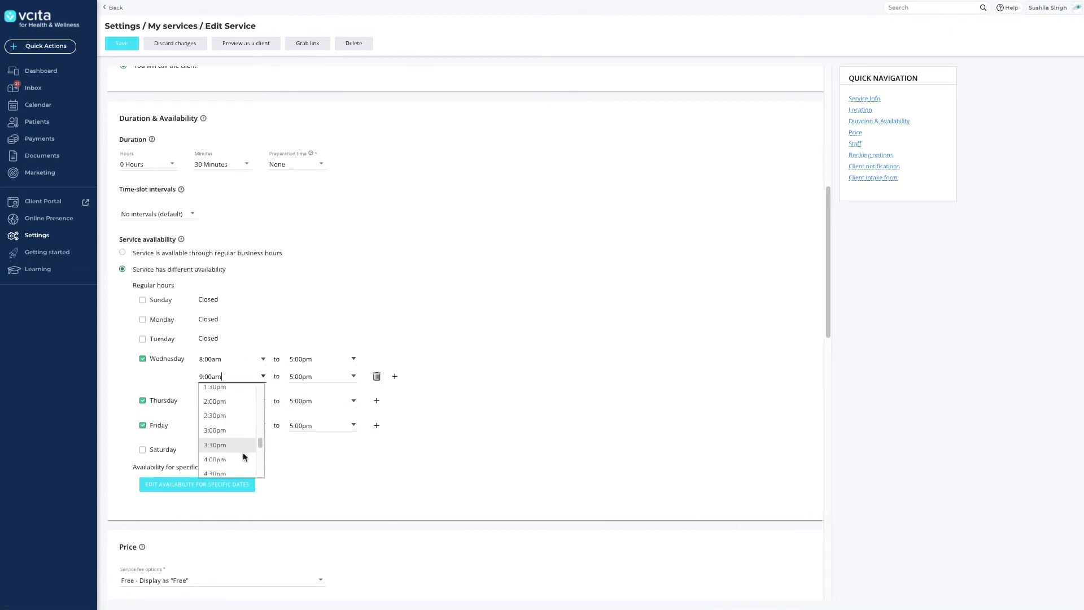
{"action": "left_click", "coordinate": [225, 430]}
{"action": "left_click", "coordinate": [316, 377]}
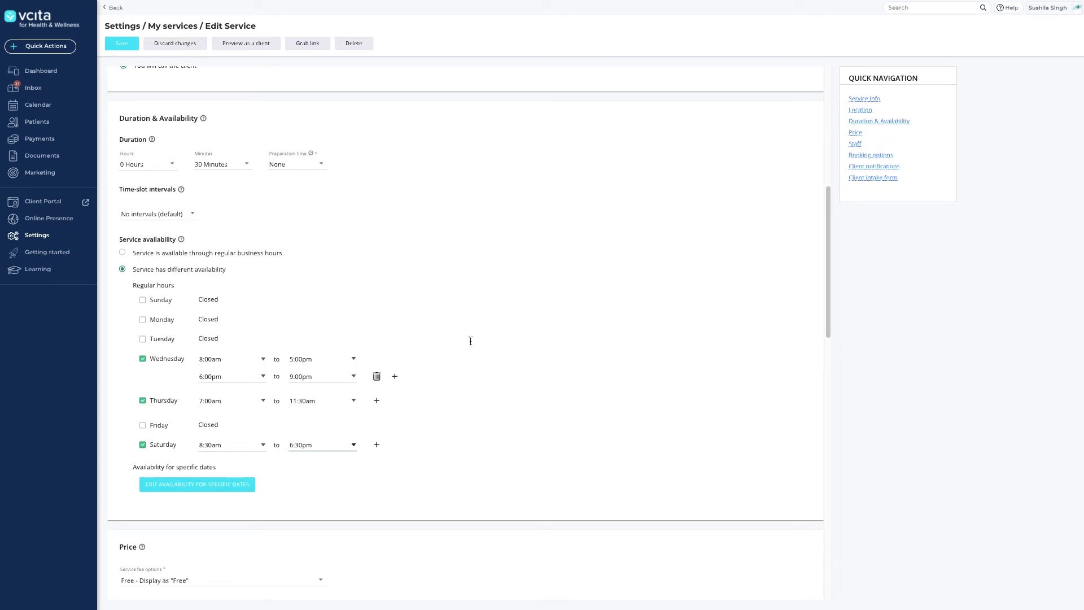
{"action": "left_click", "coordinate": [122, 45]}
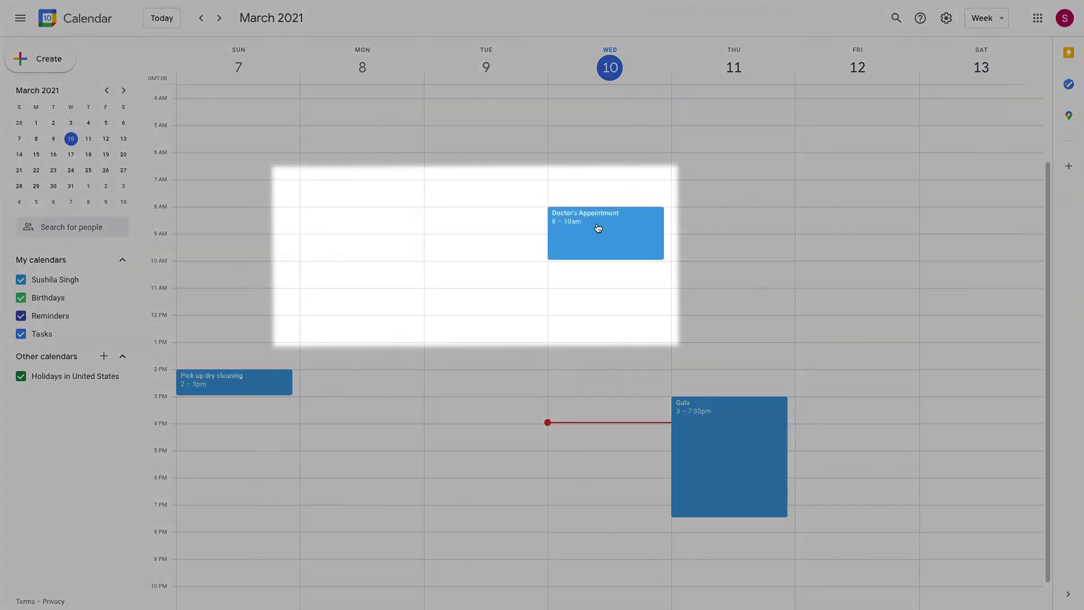
{"action": "left_click", "coordinate": [597, 223]}
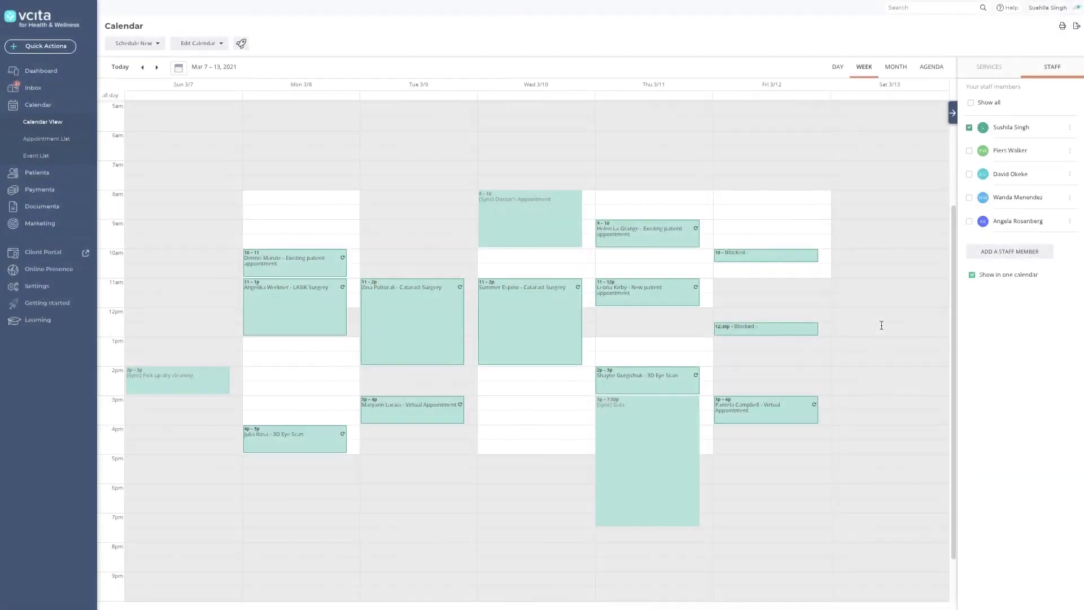
Create a blocked-off time starting Friday 3/12 at 8am.
{"action": "left_click", "coordinate": [795, 201]}
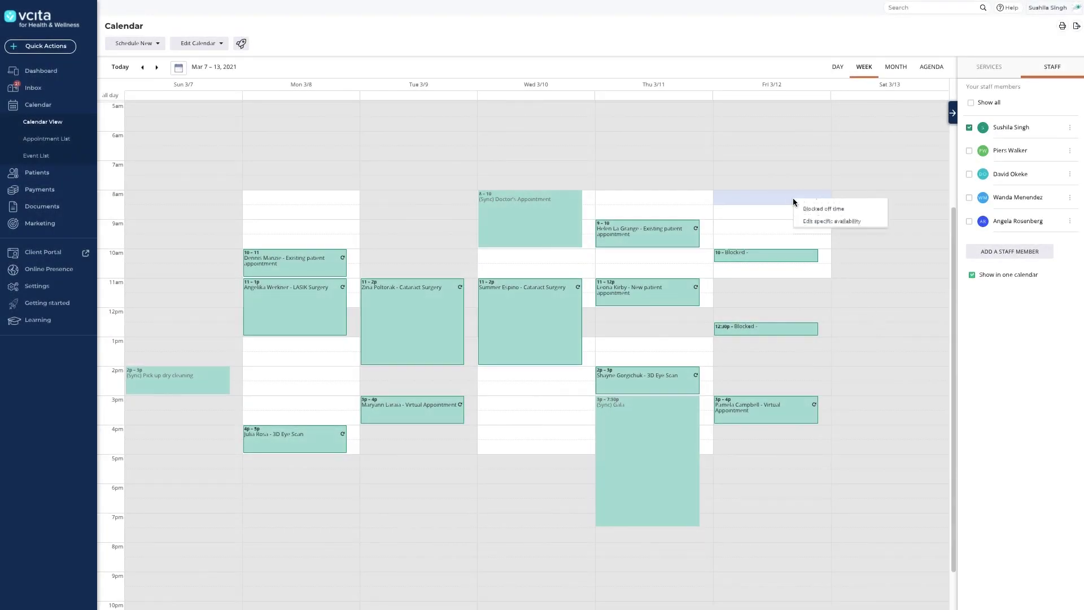
{"action": "left_click", "coordinate": [815, 228]}
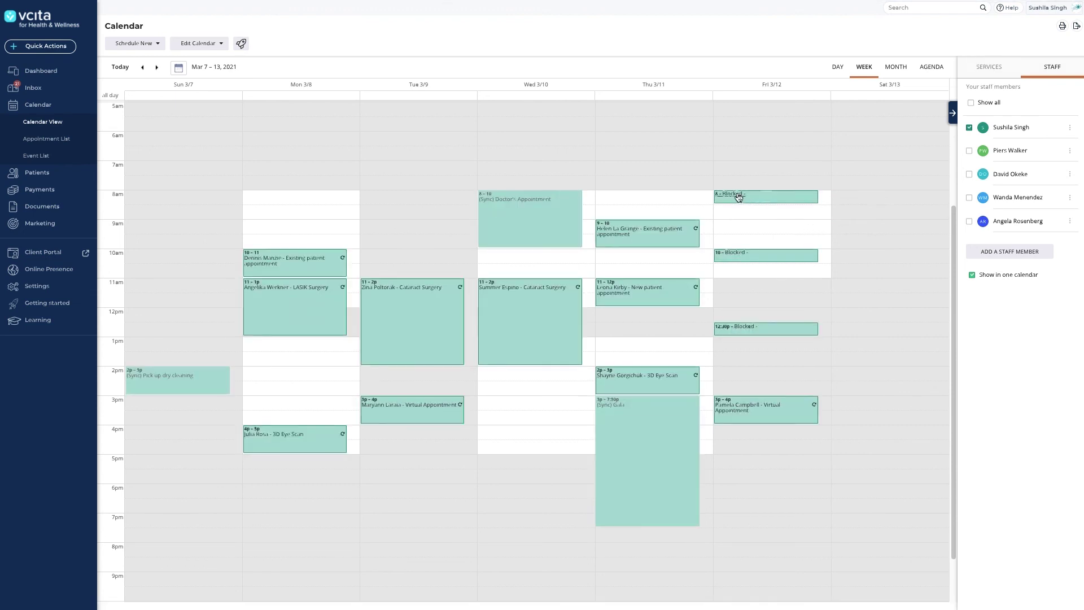
{"action": "left_click", "coordinate": [737, 198]}
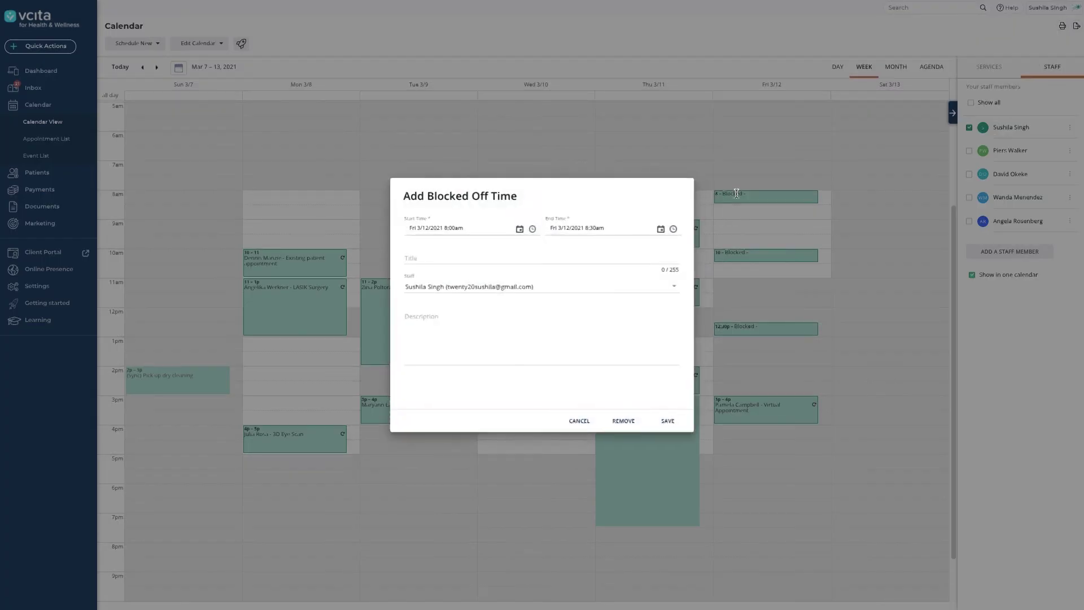
Title the block 'Building Maintenance', end it at 10:00am, and save.
{"action": "left_click", "coordinate": [604, 257]}
{"action": "type", "text": "Building Maintenance"}
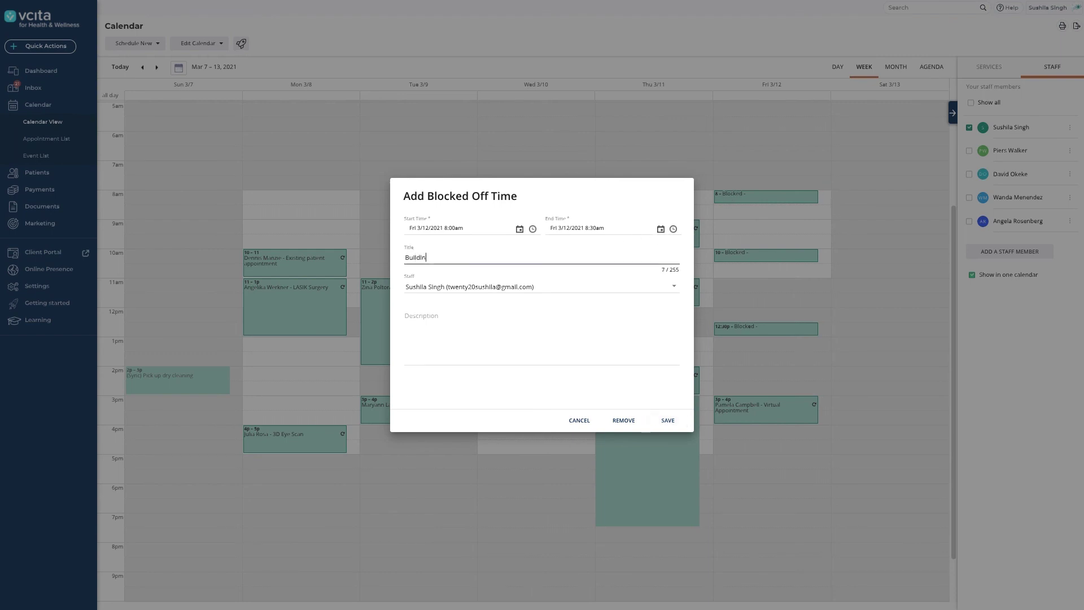
{"action": "left_click", "coordinate": [674, 228]}
{"action": "scroll", "coordinate": [645, 289], "scroll_direction": "down", "scroll_amount": 2}
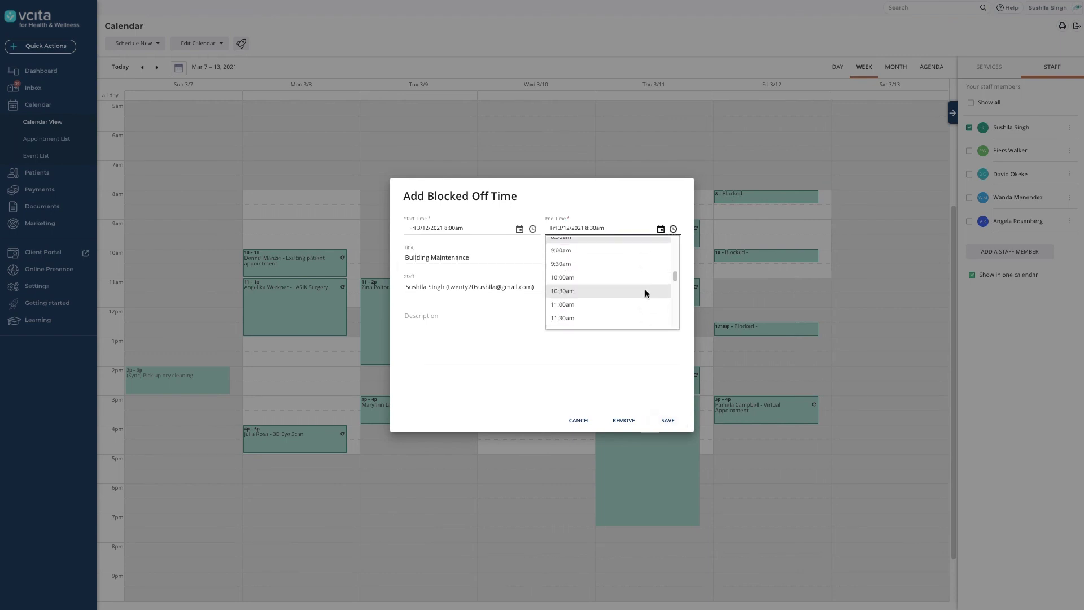
{"action": "left_click", "coordinate": [645, 289]}
{"action": "left_click", "coordinate": [669, 420]}
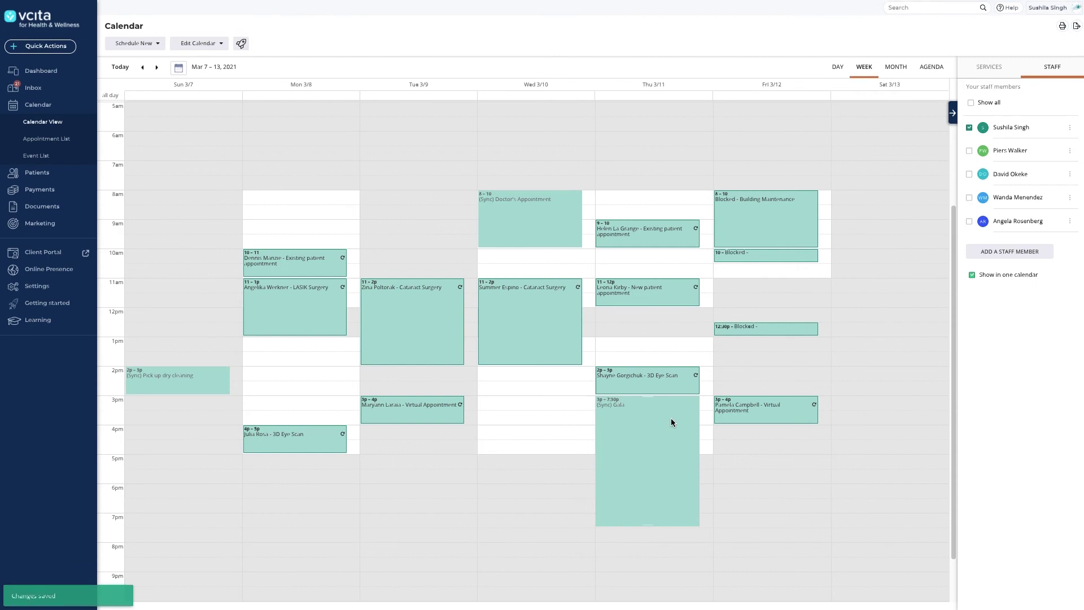